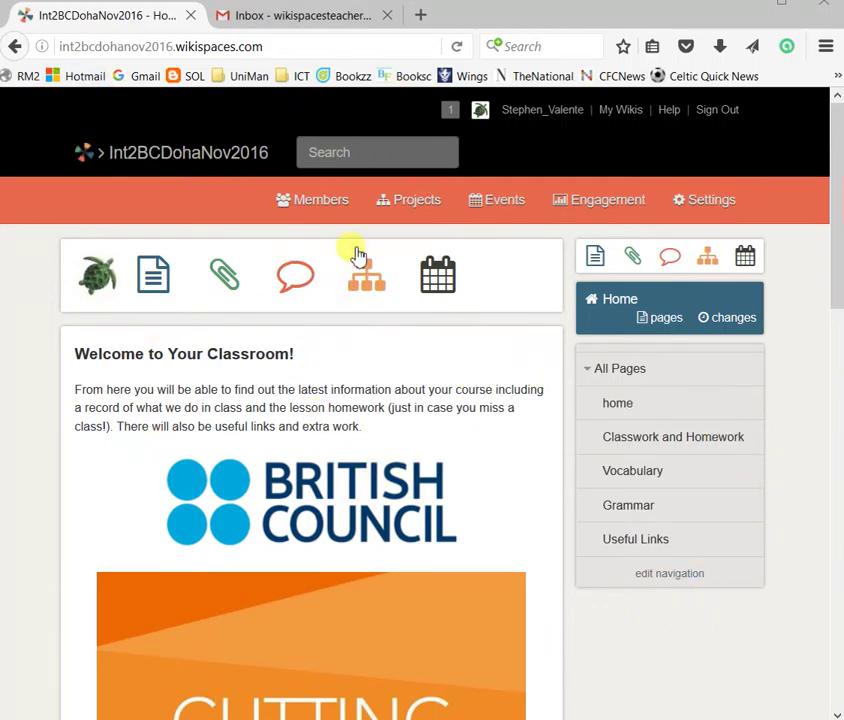
Step: Open the Int2BCDohaNov2016 Members page and scroll through its three-member list
left_click(333, 206)
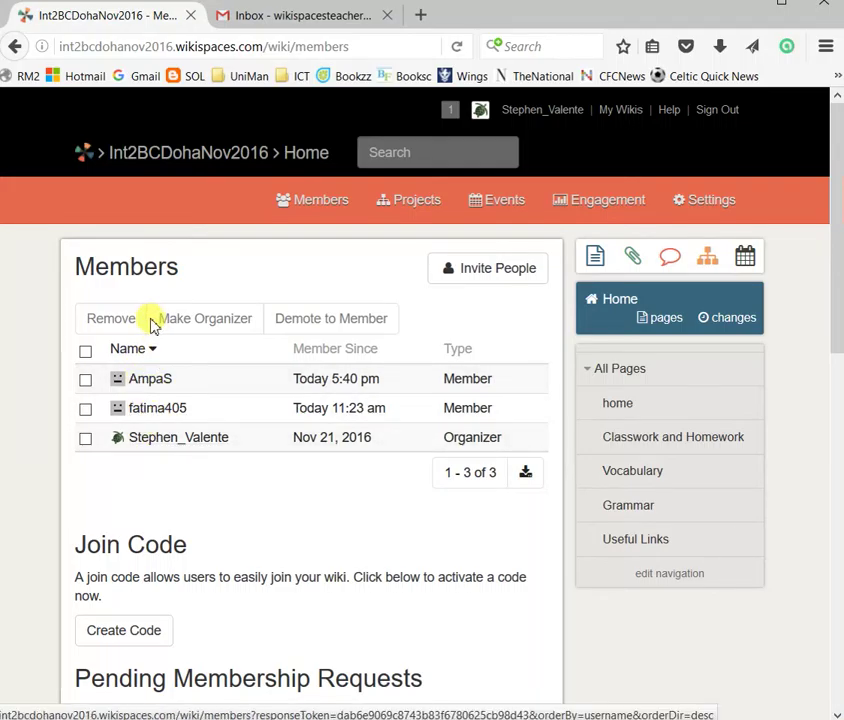
scroll(200, 540, "down", 2)
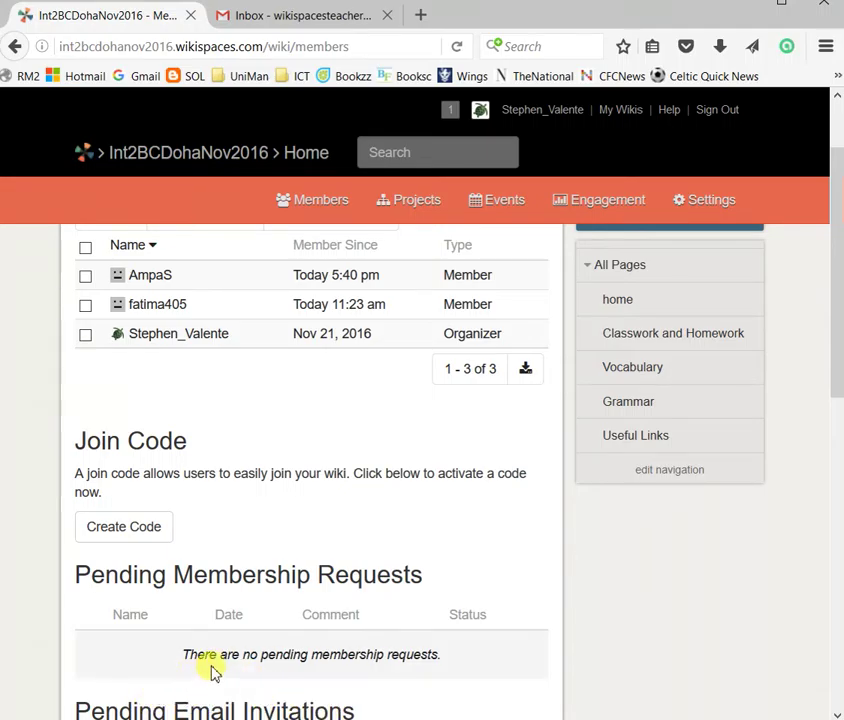
scroll(185, 515, "up", 2)
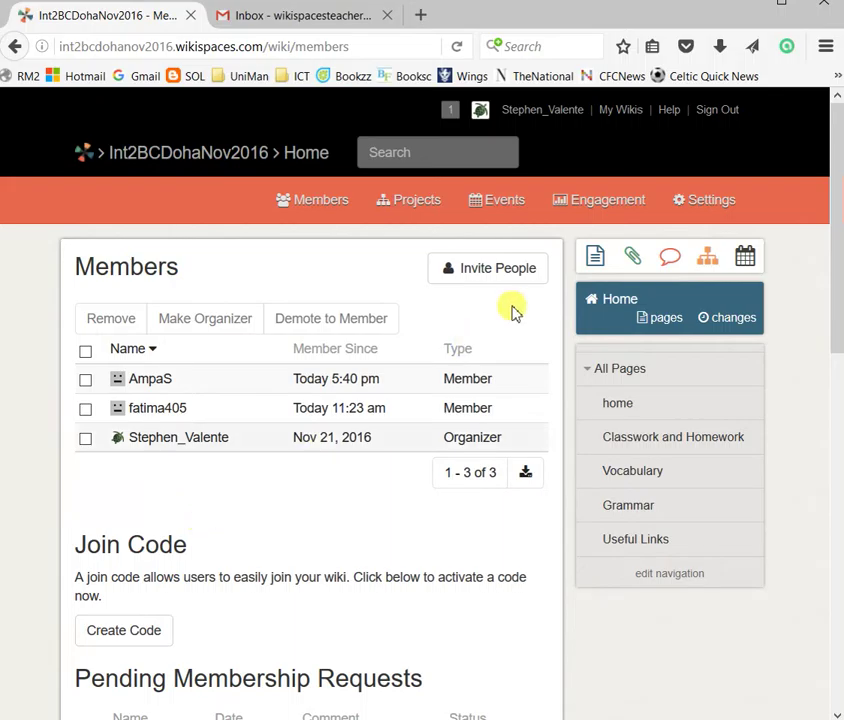
Step: Start an invitation and keep only the Gmail recipient, deleting the Hotmail address
left_click(474, 272)
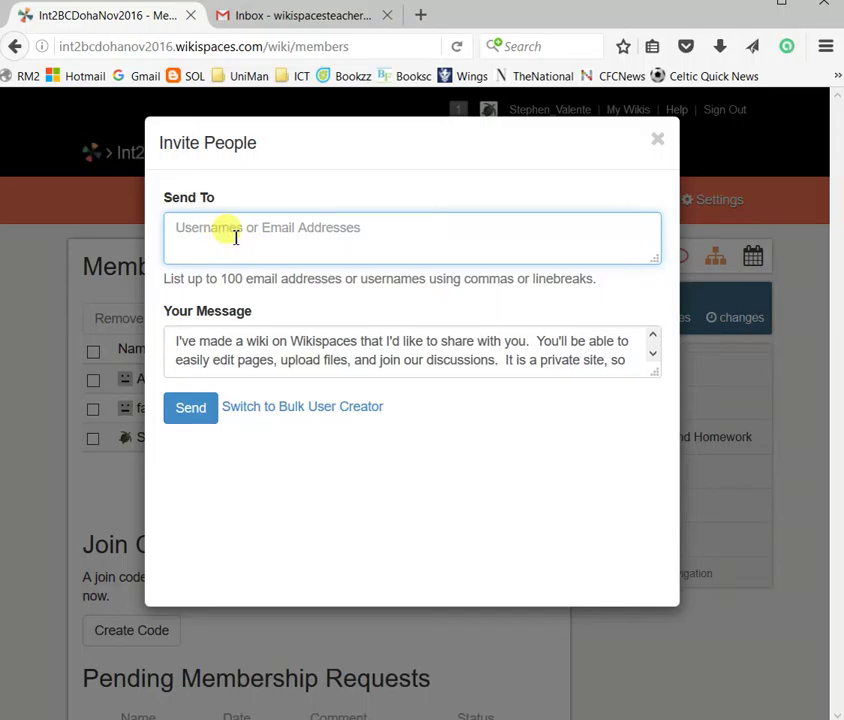
type("wi")
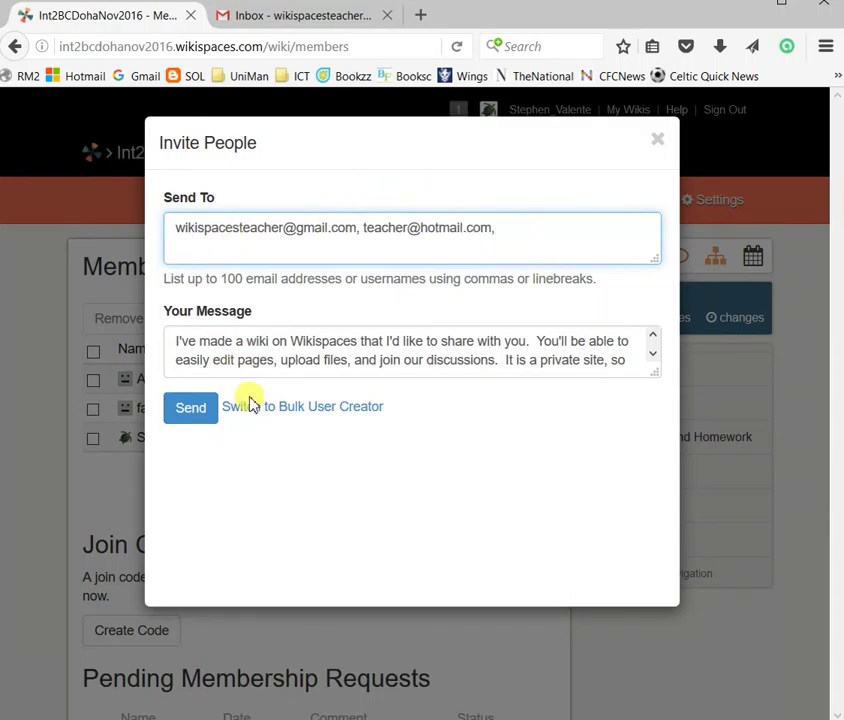
left_click_drag(500, 229, 370, 240)
key("BackSpace")
key("BackSpace")
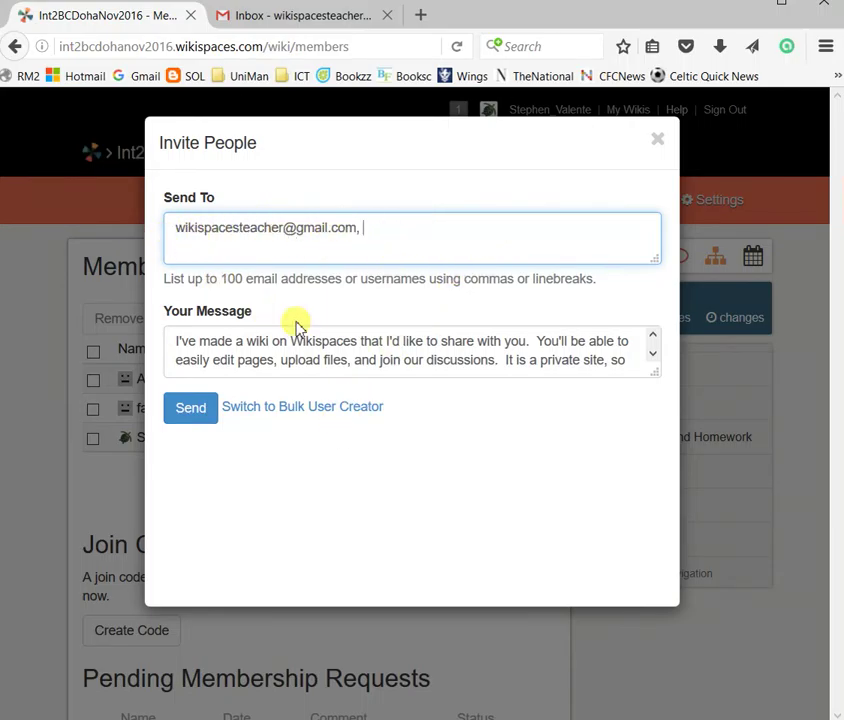
Step: Review the default invitation message text in Your Message
left_click(441, 354)
scroll(441, 354, "down", 1)
scroll(452, 371, "up", 1)
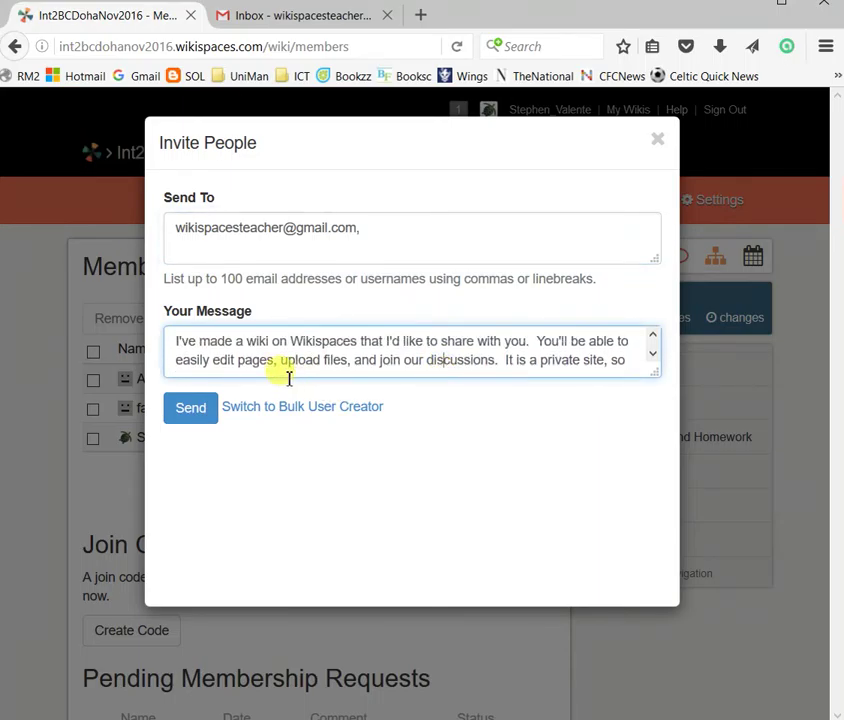
scroll(286, 377, "down", 1)
scroll(245, 354, "up", 1)
scroll(250, 355, "down", 1)
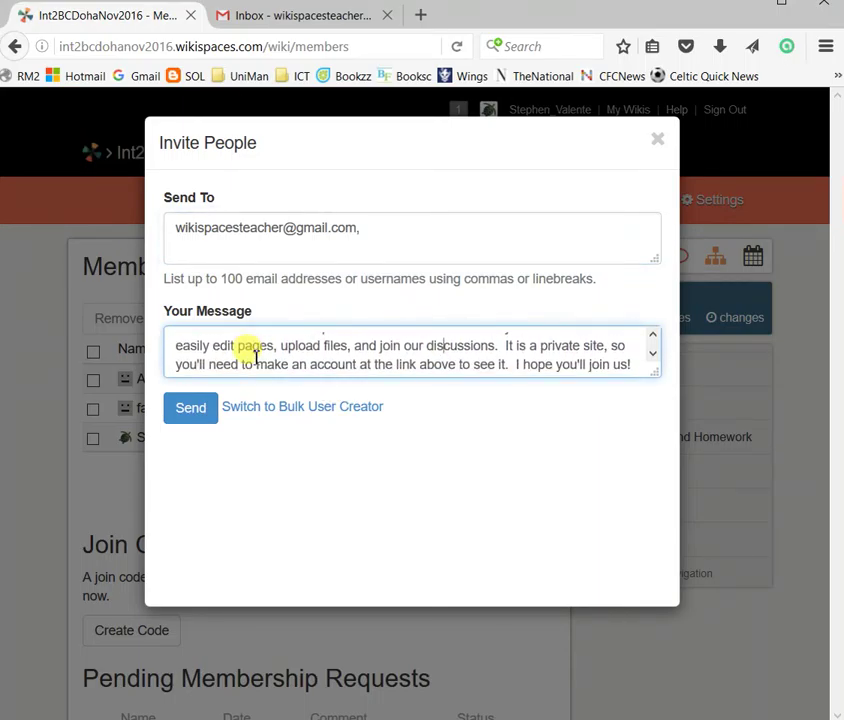
scroll(232, 348, "up", 1)
scroll(585, 351, "down", 1)
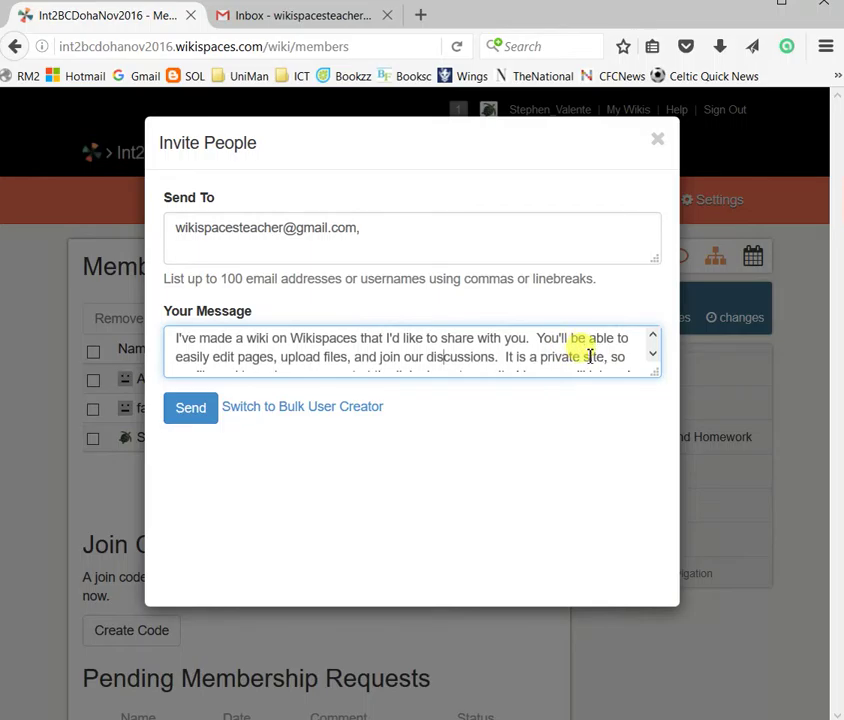
Step: Send the invitation, dismiss the 'Invitation sent.' notice, and sign out of the organiser account
left_click(192, 415)
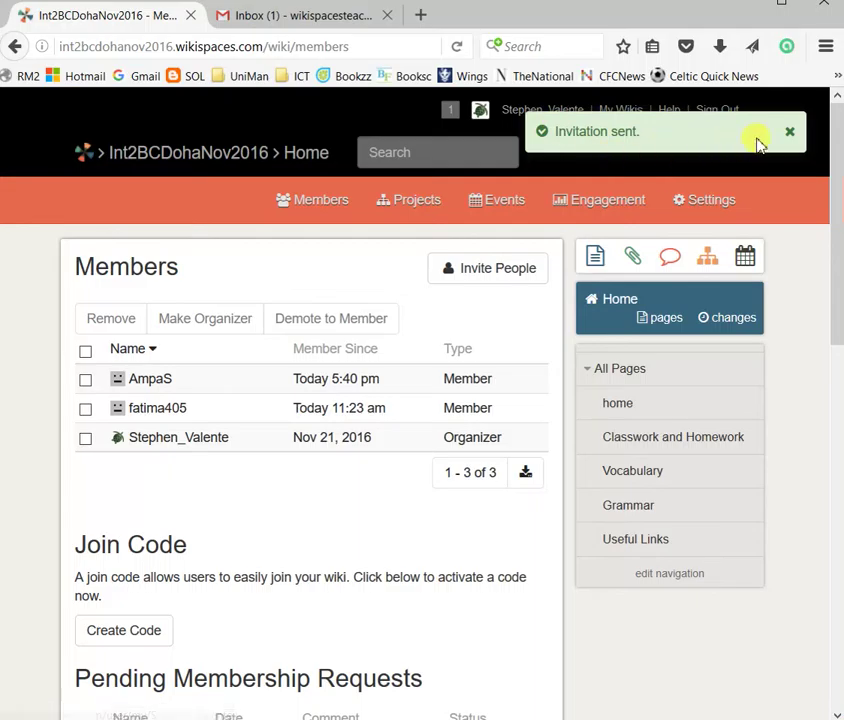
left_click(790, 136)
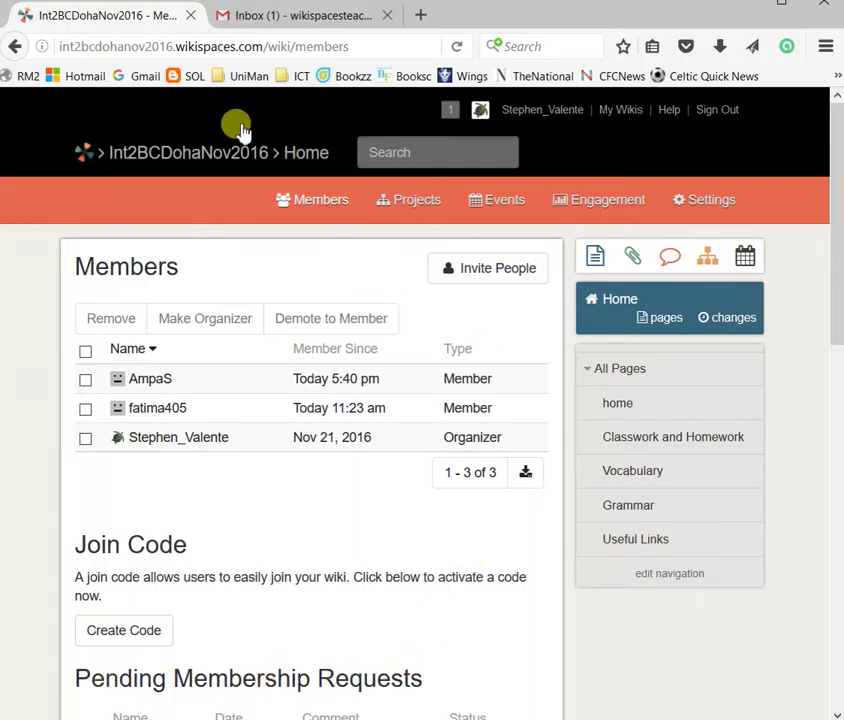
left_click(720, 116)
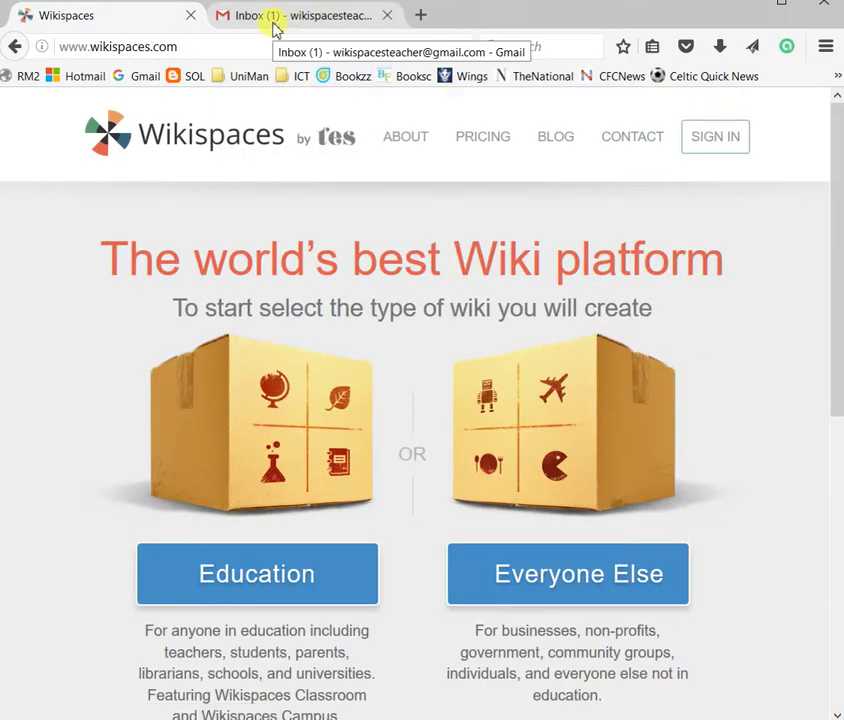
Step: Switch to the Gmail inbox and open the Wikispaces invitation email
left_click(276, 20)
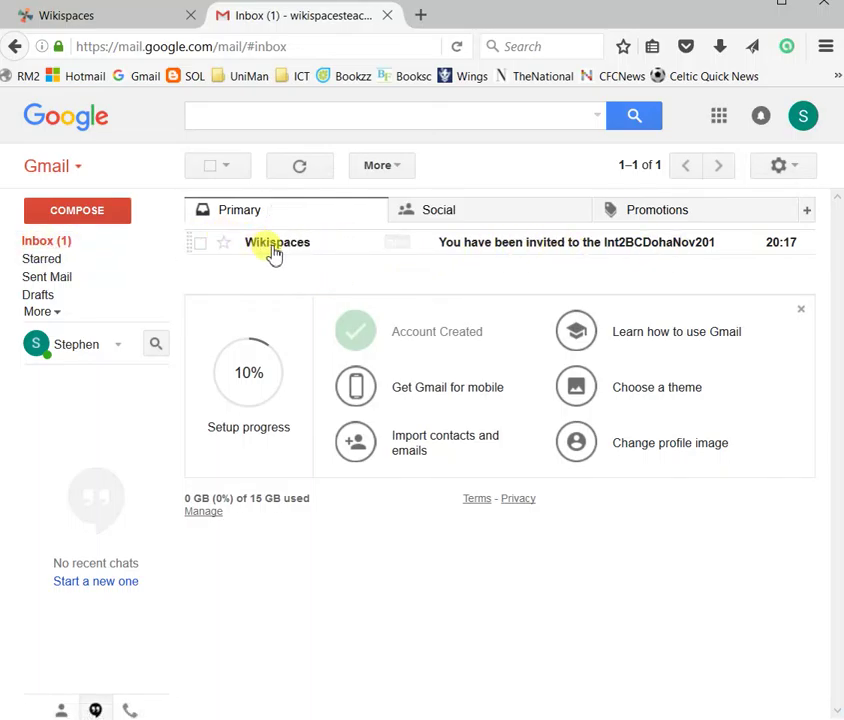
left_click(276, 248)
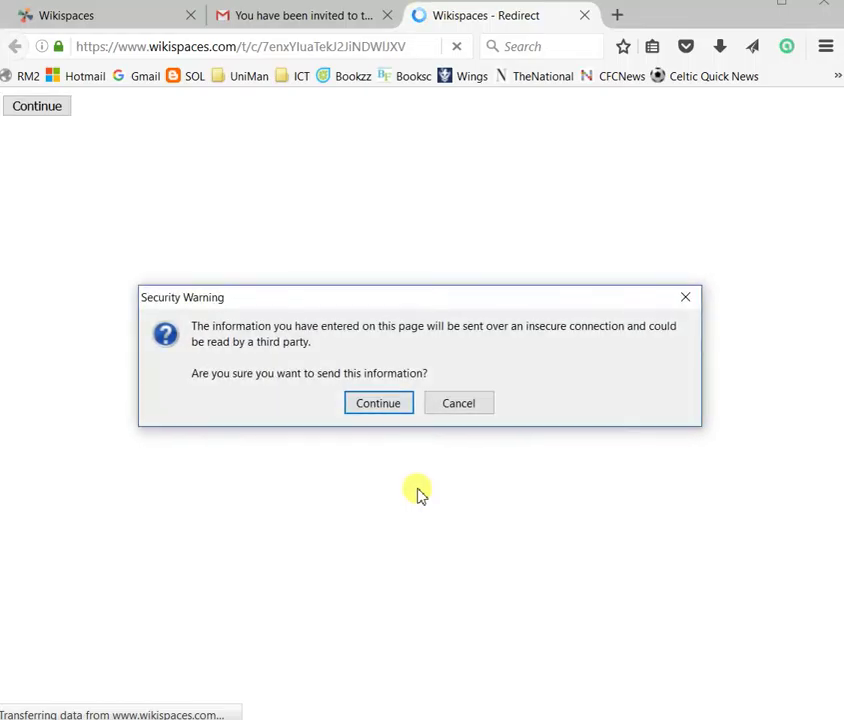
Step: Continue past Firefox's insecure-connection security warning
left_click(396, 411)
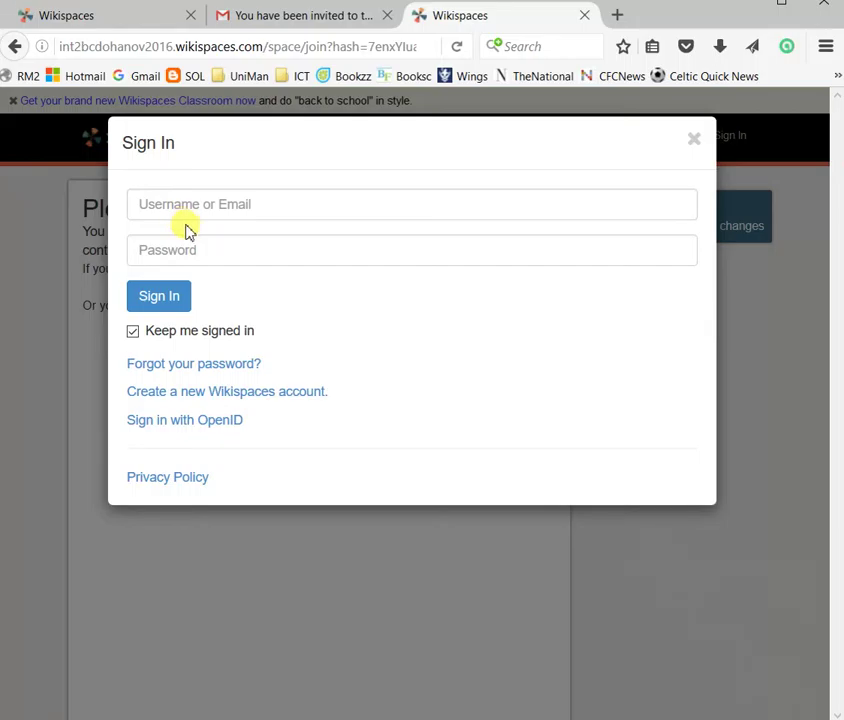
Step: Submit a new-account Join Now form with username 'Student name' and let Firefox remember the login
left_click(226, 397)
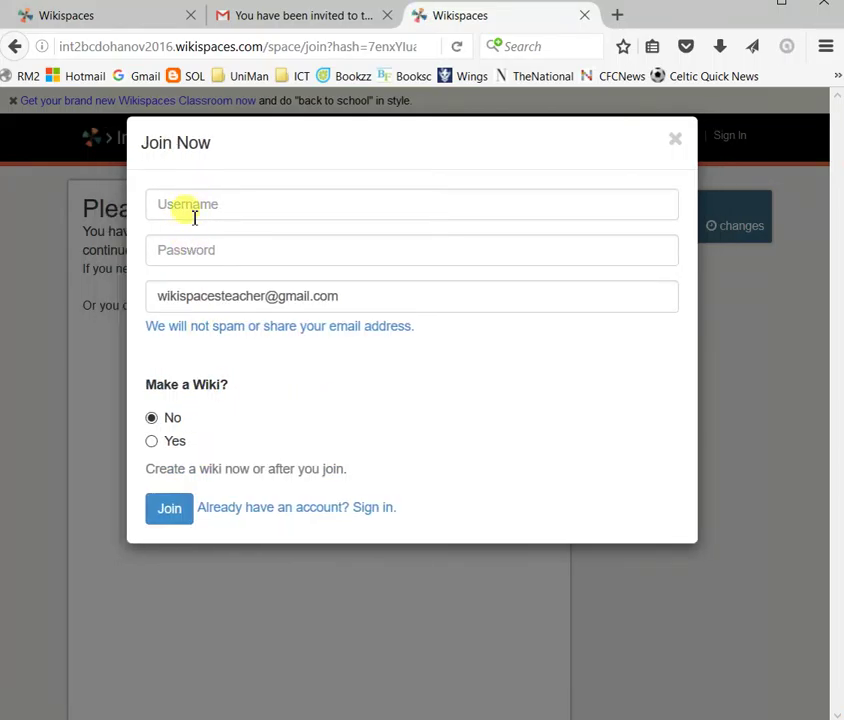
left_click(201, 212)
type("Student name")
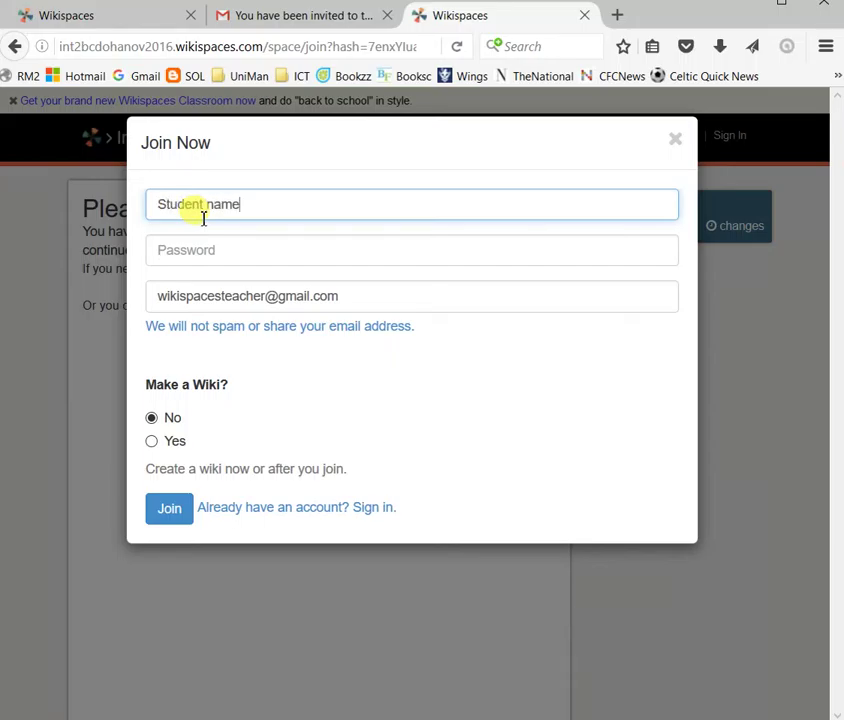
left_click(211, 244)
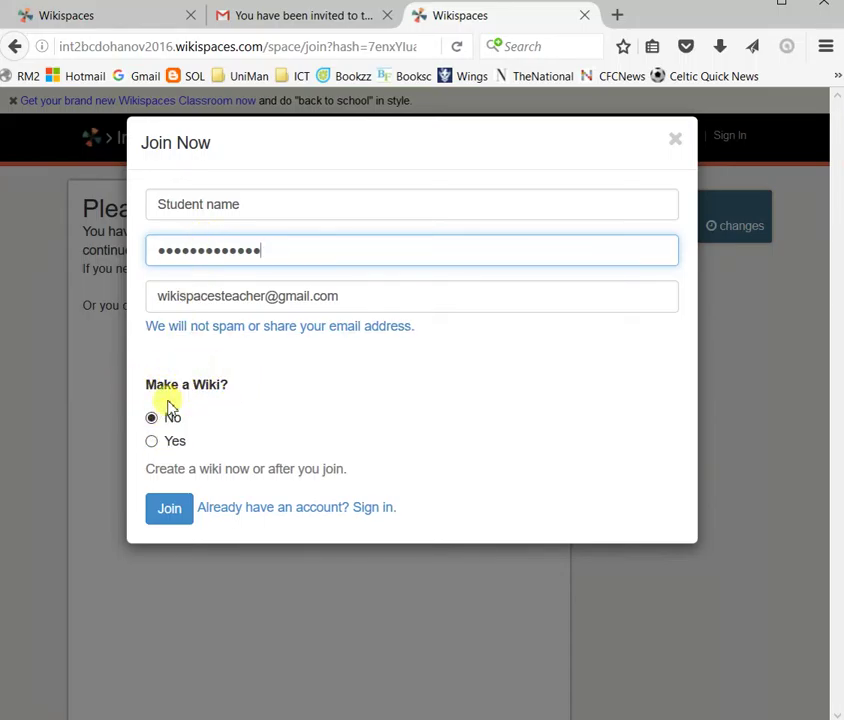
left_click(181, 511)
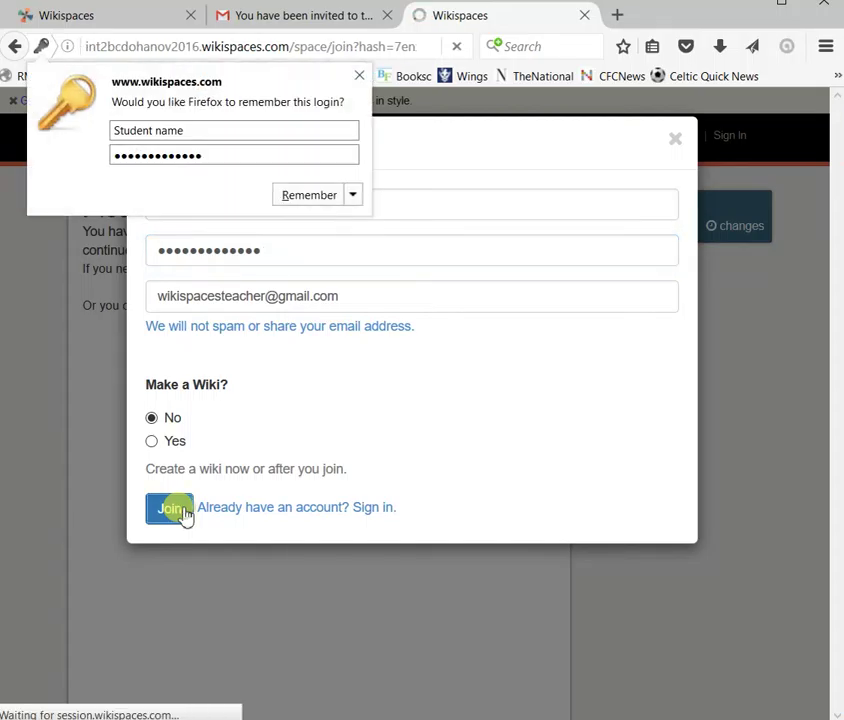
left_click(336, 197)
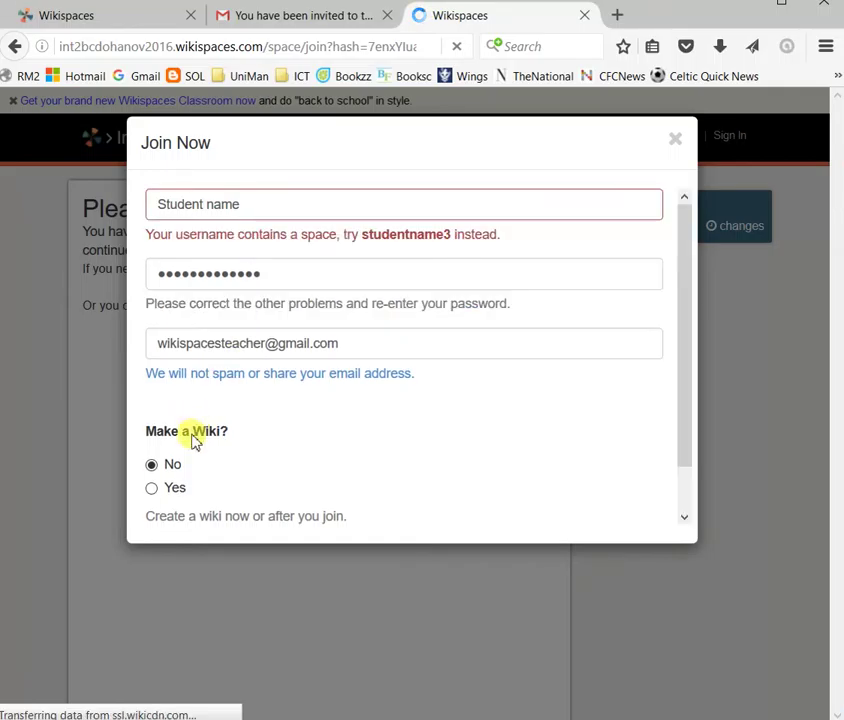
Step: Correct the username to Studentname3, resubmit the join form, and let Firefox remember the login
left_click(226, 205)
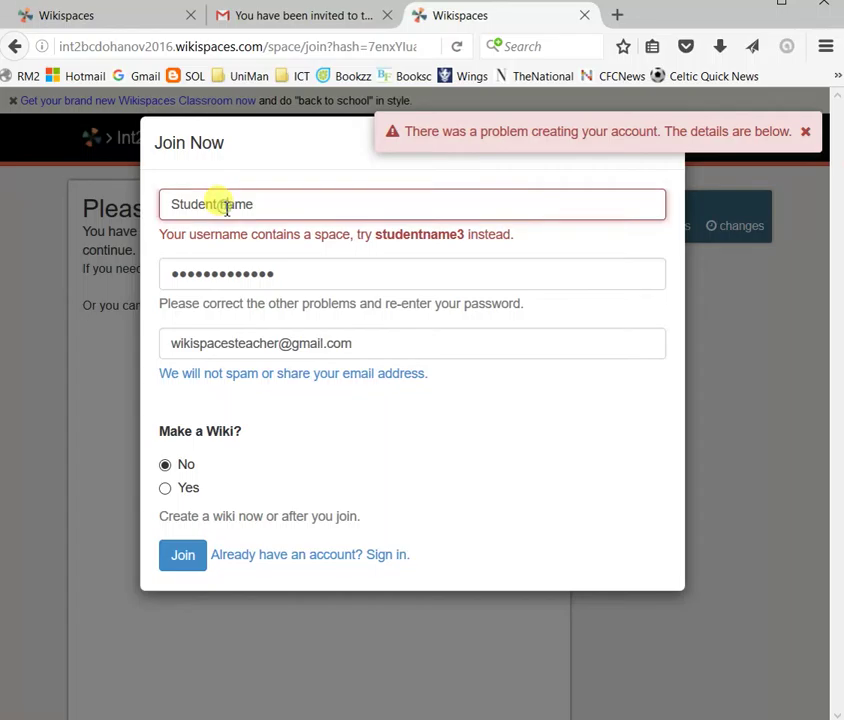
key("BackSpace")
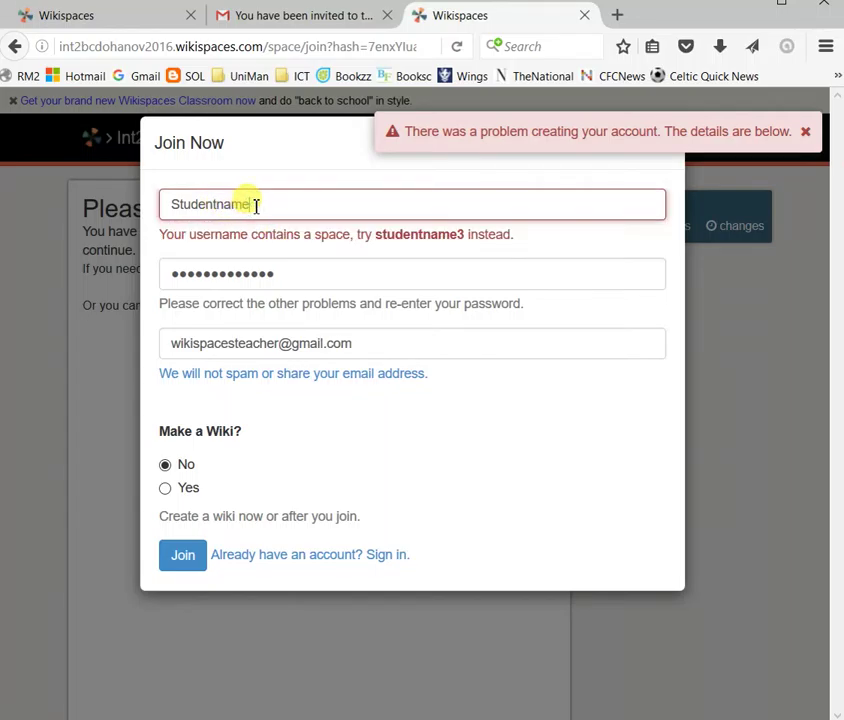
type("3")
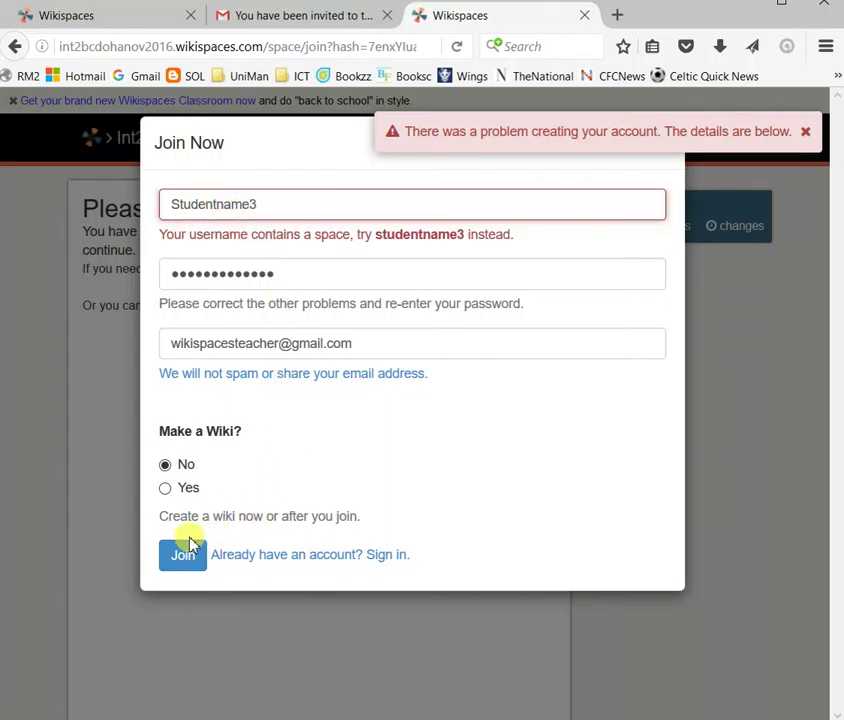
left_click(184, 551)
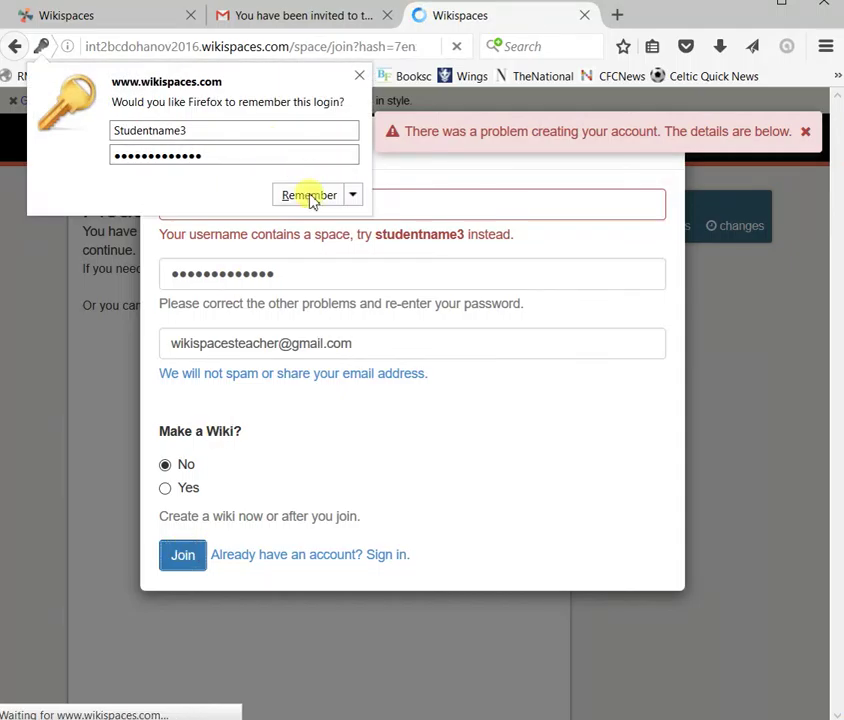
left_click(311, 196)
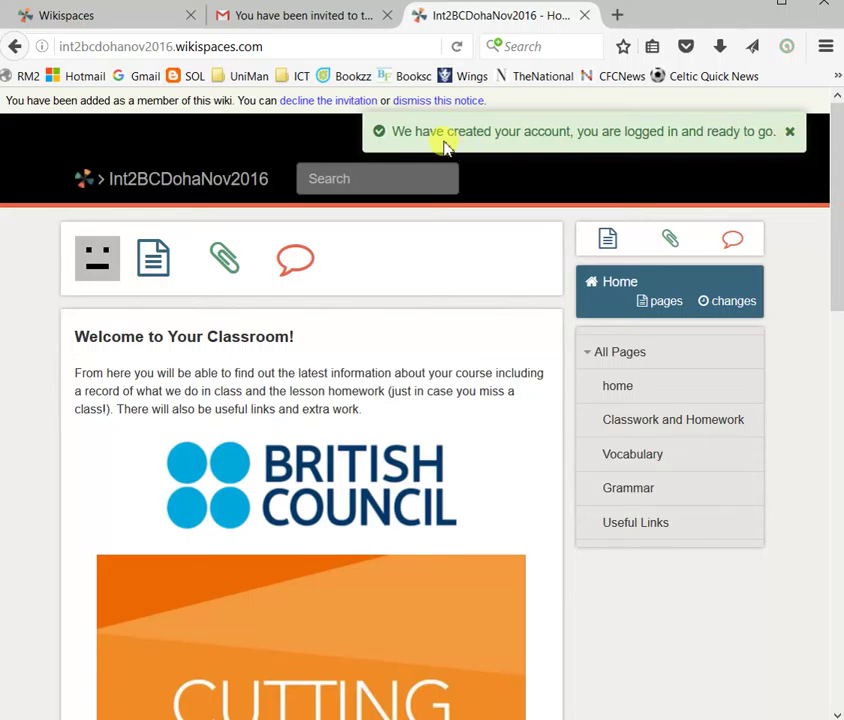
Step: Dismiss the account-created notice and reach the Classwork and Homework page via My Wikis
left_click(791, 132)
scroll(465, 256, "down", 3)
scroll(412, 292, "down", 2)
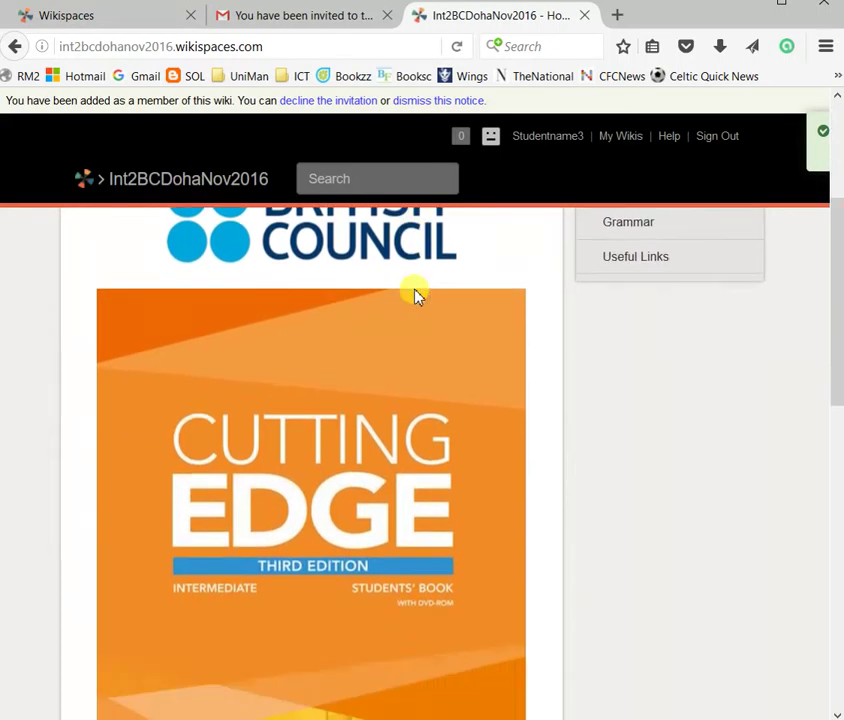
scroll(415, 295, "down", 4)
scroll(414, 292, "down", 4)
scroll(440, 315, "up", 5)
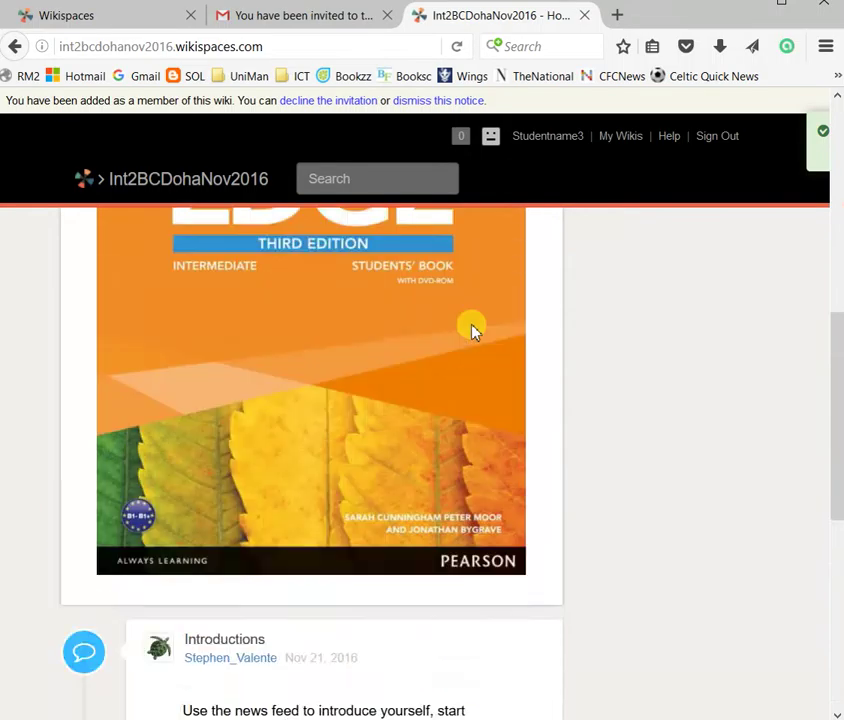
scroll(471, 330, "up", 3)
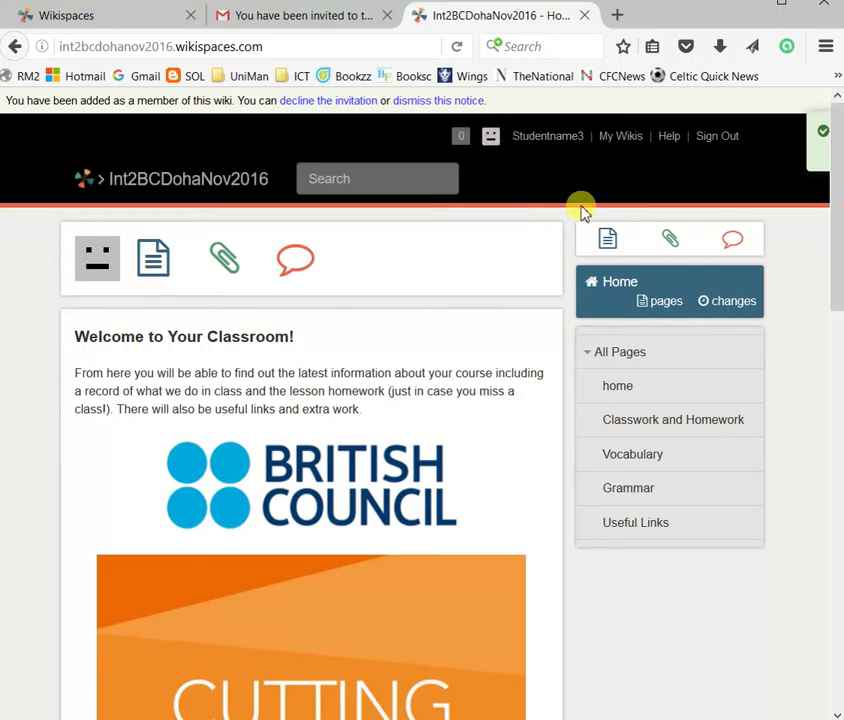
left_click(612, 140)
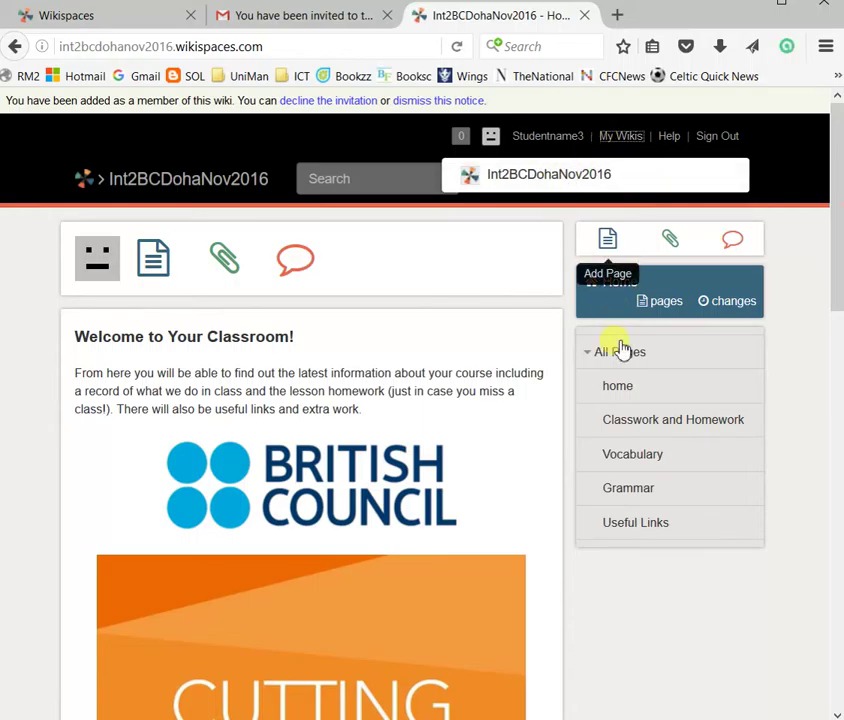
left_click(627, 420)
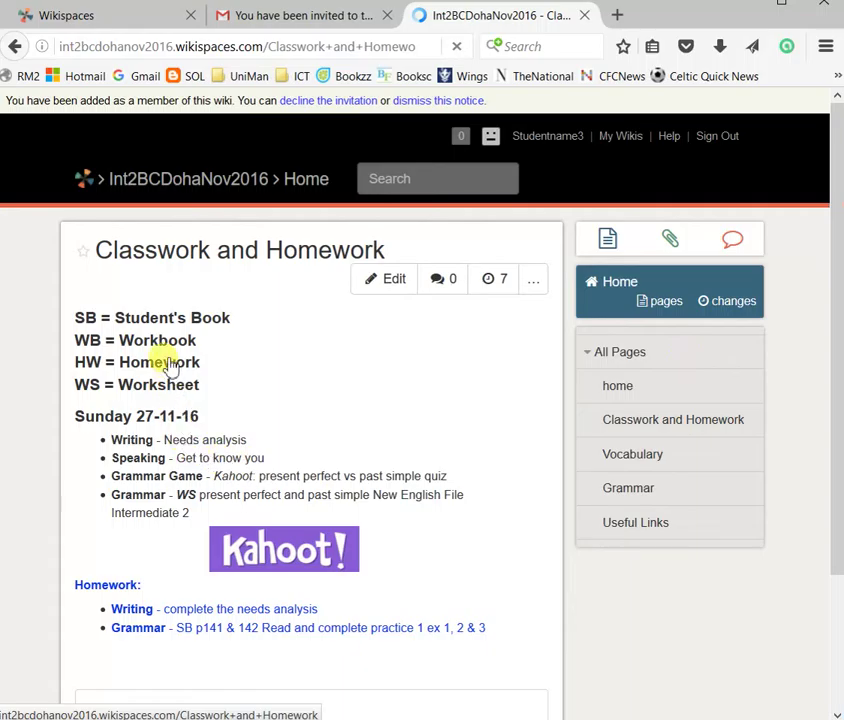
Step: Scroll through the Classwork and Homework page
scroll(128, 511, "down", 2)
scroll(141, 519, "up", 1)
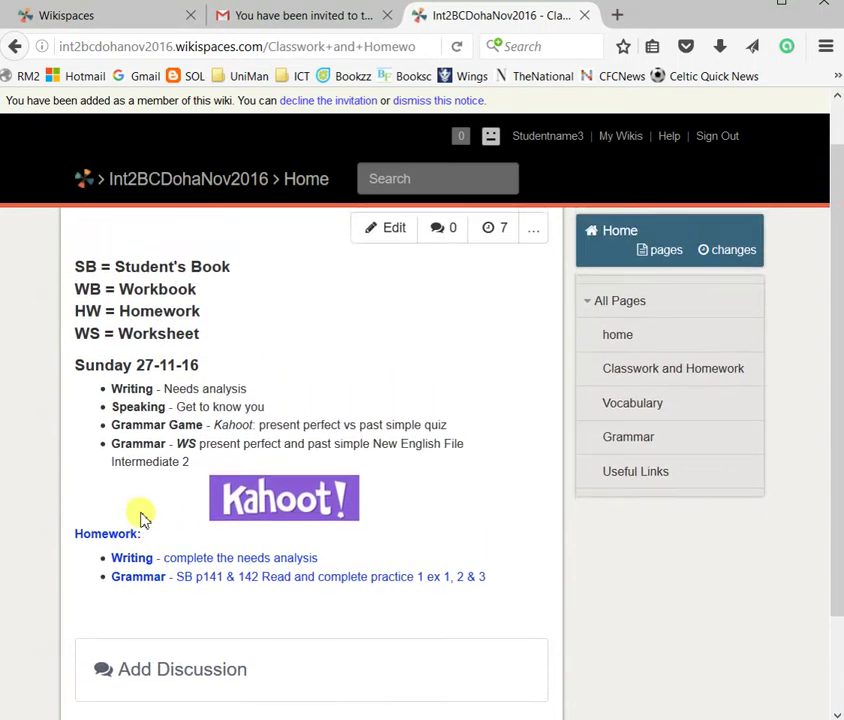
scroll(141, 519, "up", 1)
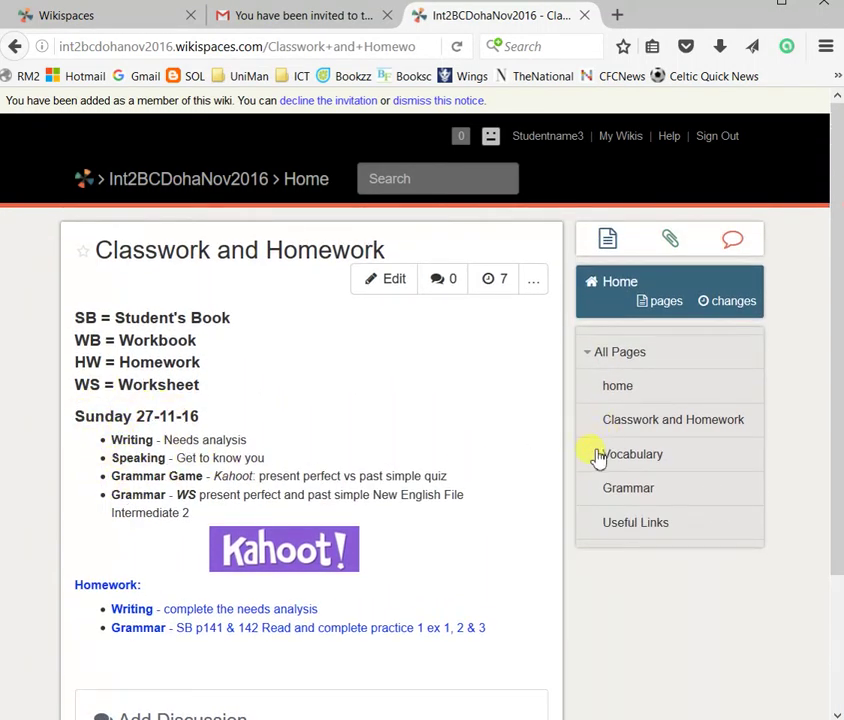
Step: Open the Grammar page and scroll through its present perfect and past simple chart
left_click(635, 500)
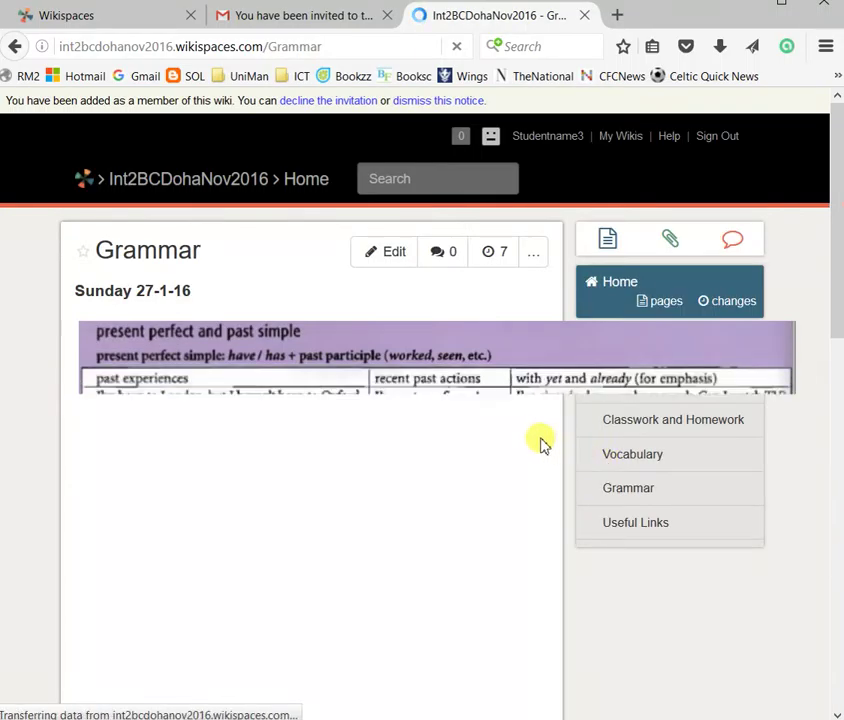
scroll(540, 445, "down", 3)
scroll(540, 445, "down", 3)
scroll(540, 445, "up", 3)
scroll(540, 445, "up", 2)
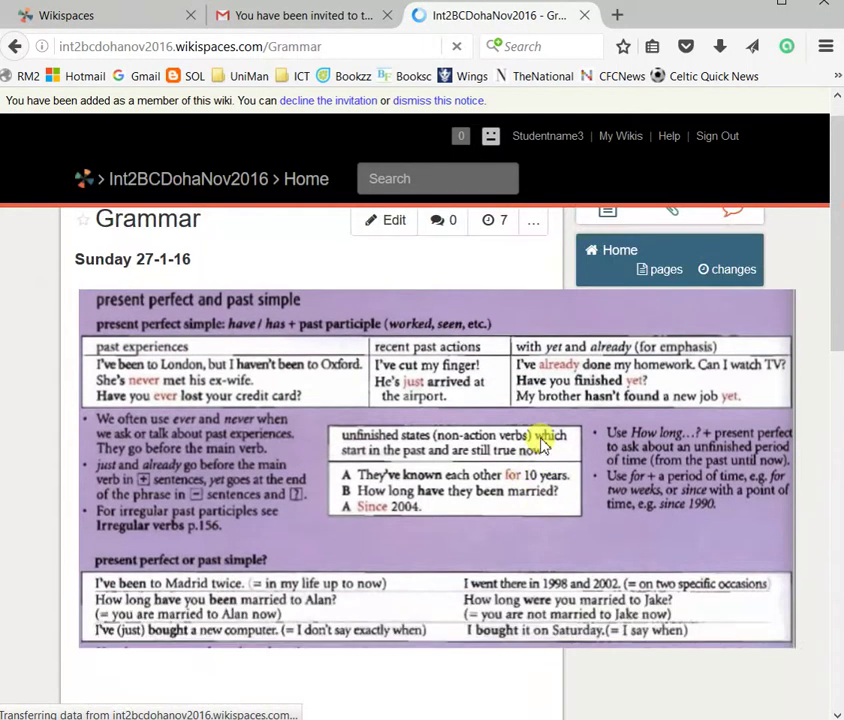
scroll(575, 405, "up", 1)
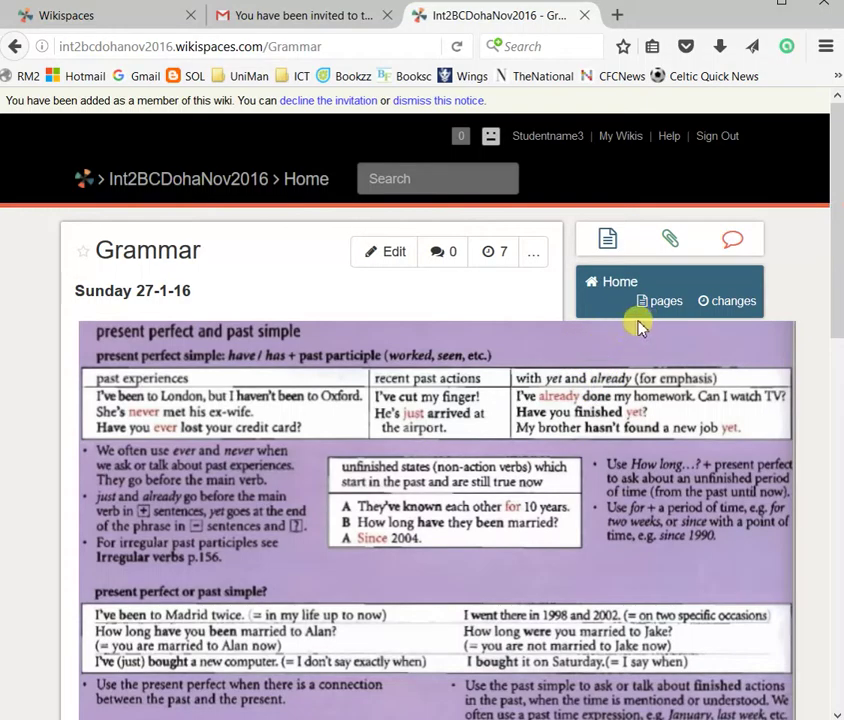